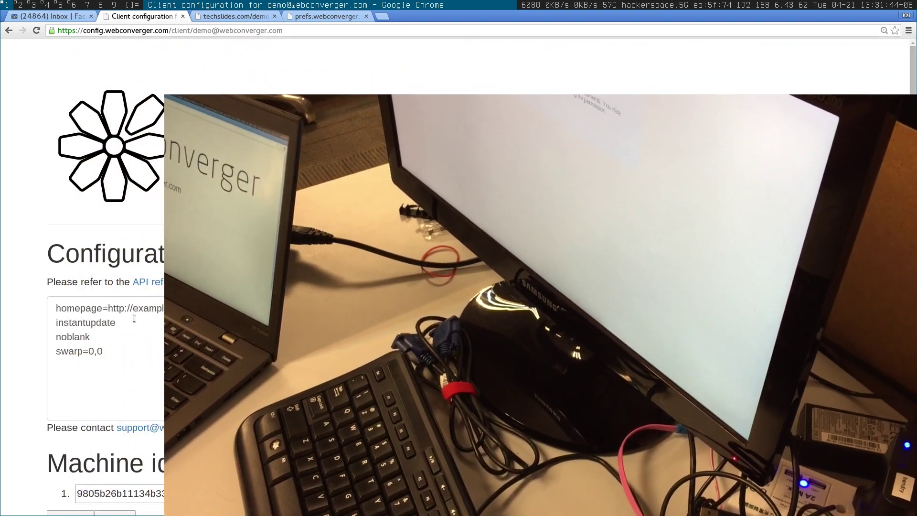
Step: Change the homepage address from example.com to webconverger.com
drag(56, 308, 127, 307)
click(198, 308)
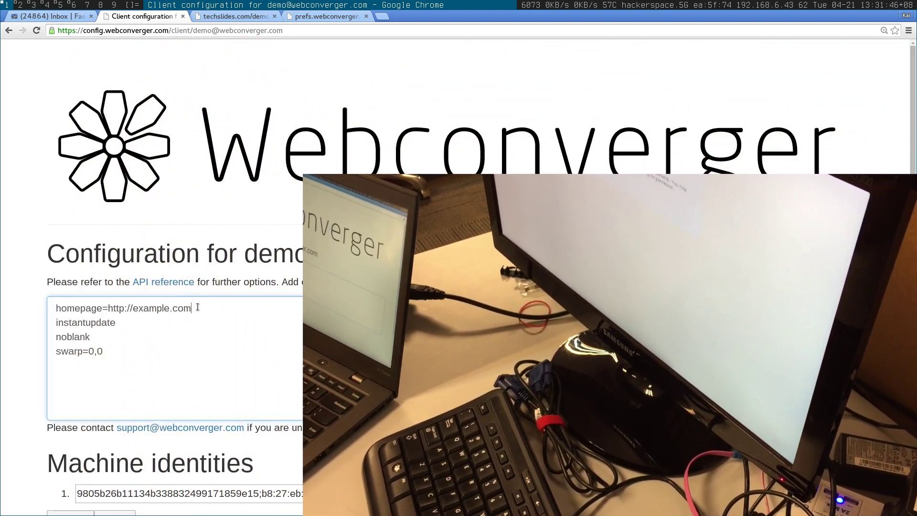
drag(197, 308, 133, 308)
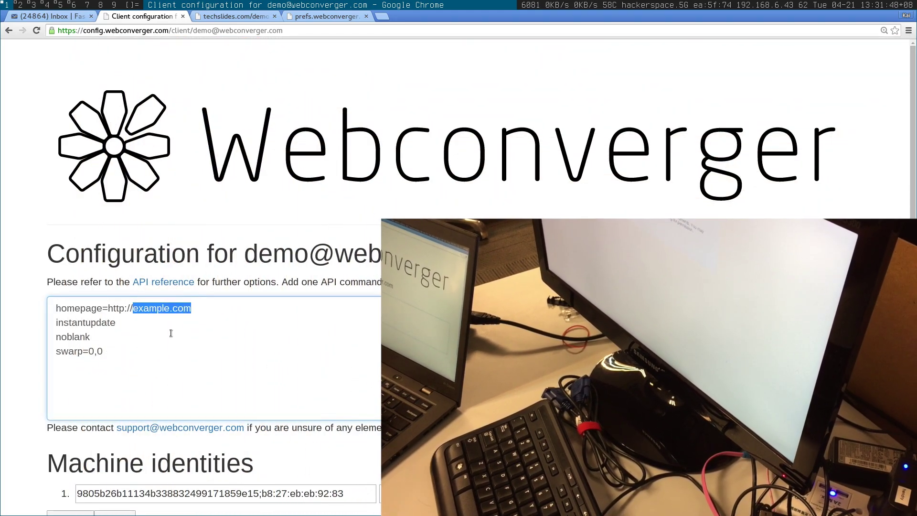
text(webconv)
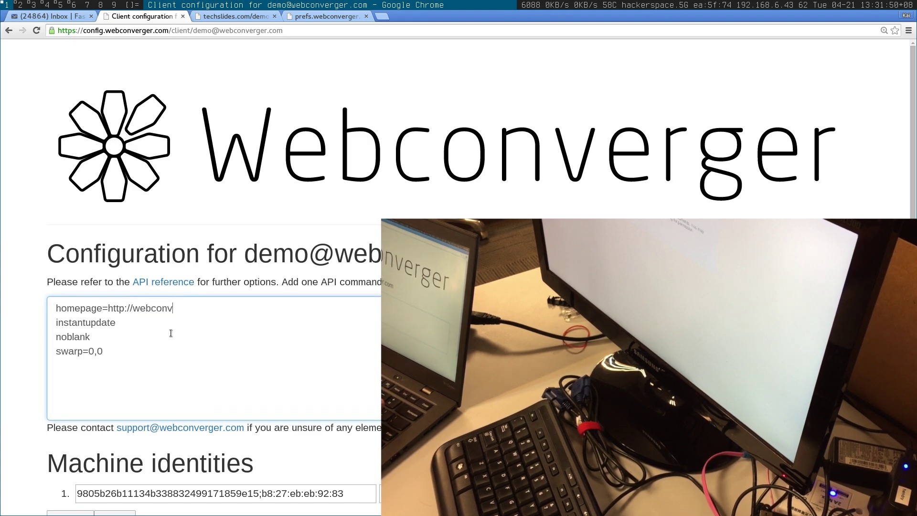
text(erger.comb)
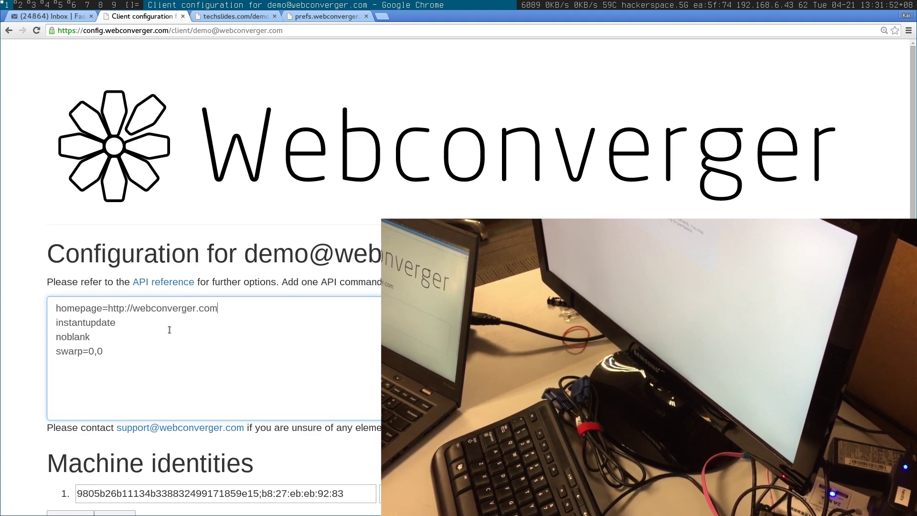
Step: Submit the configuration, confirm it with the account password, and return to editing
scroll(910, 208, down, 1)
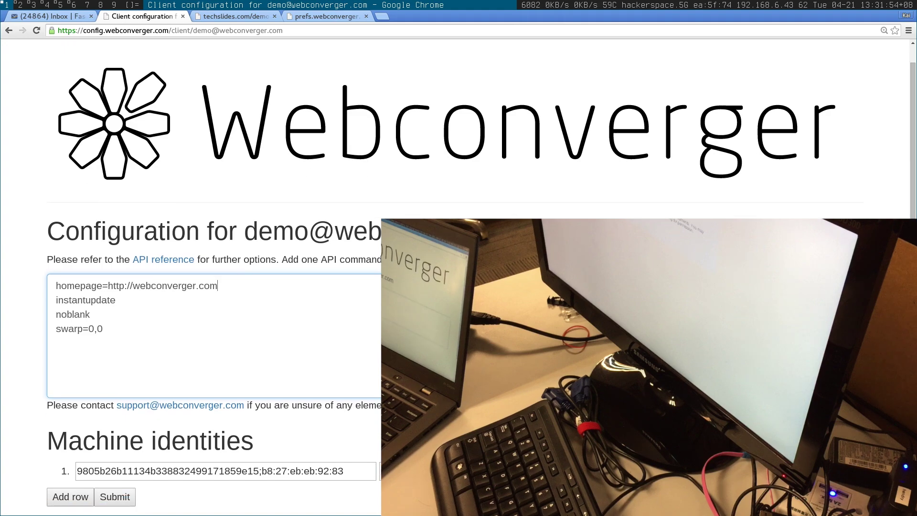
click(113, 498)
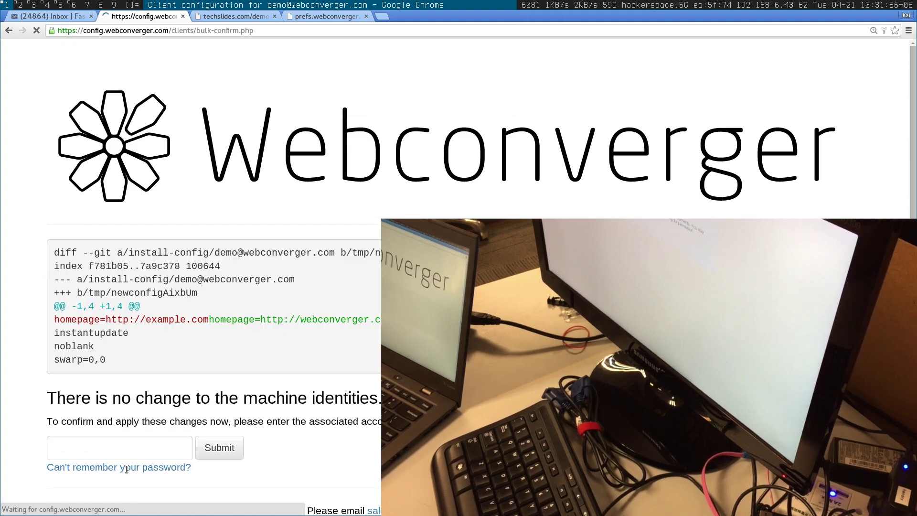
click(122, 454)
text(demodemo)
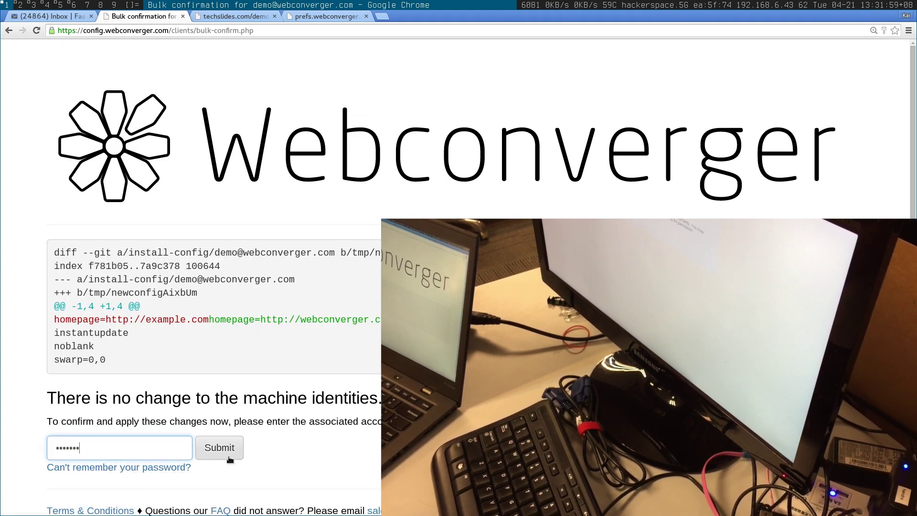
click(225, 451)
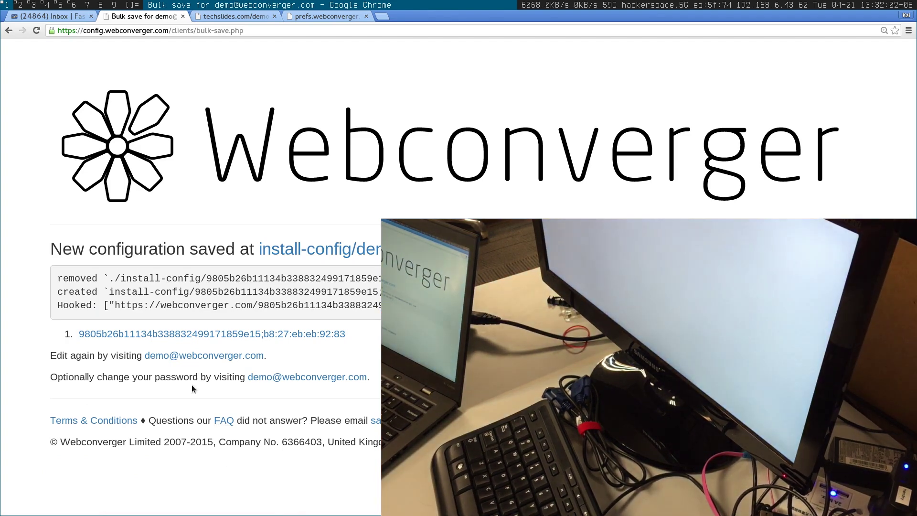
click(202, 358)
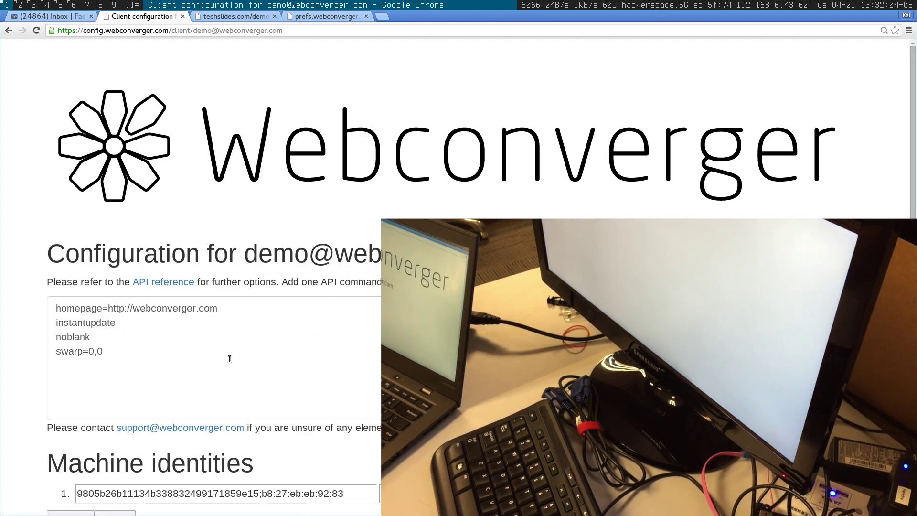
Step: Add a webck=omxplayer line after the noblank line
click(130, 337)
key(Return)
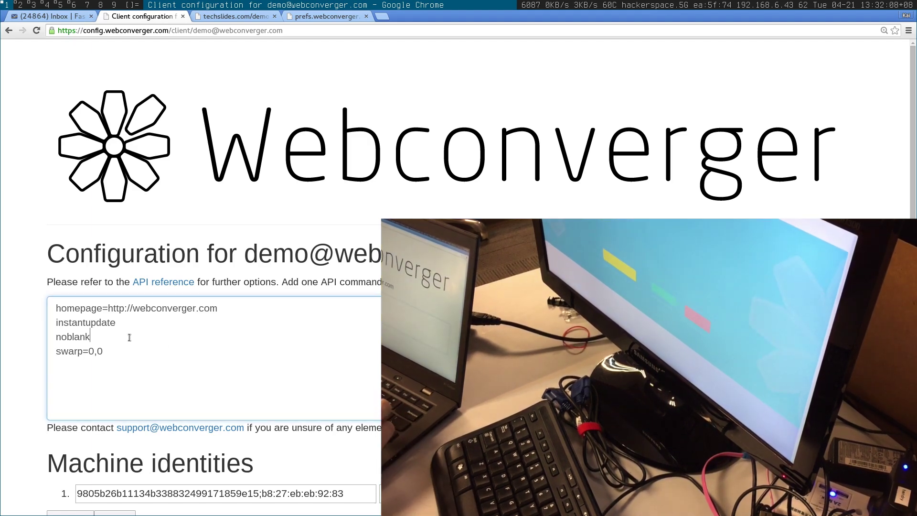
text(webck)
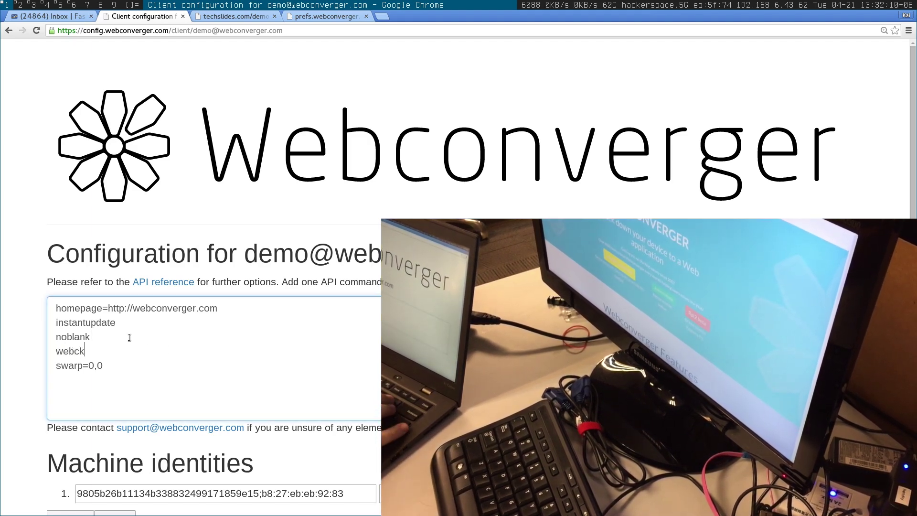
text(=omxplayer)
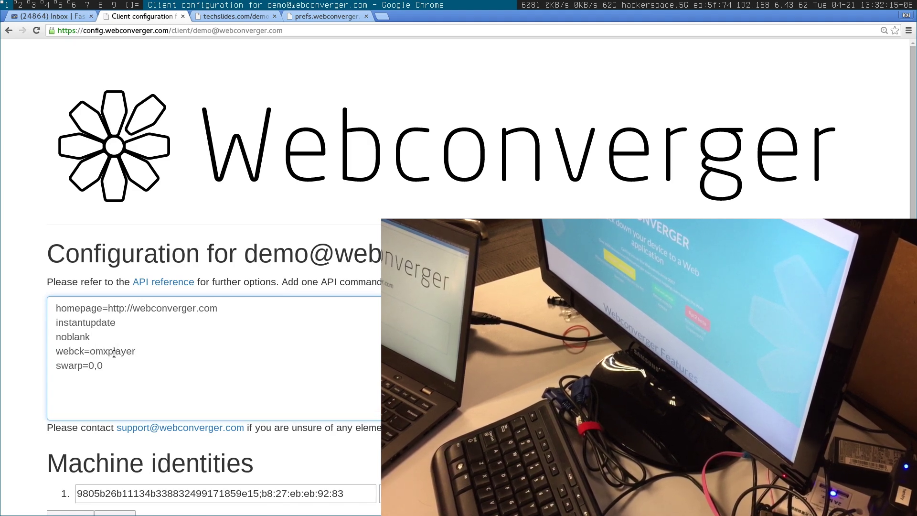
double_click(114, 352)
click(115, 352)
click(114, 352)
double_click(113, 352)
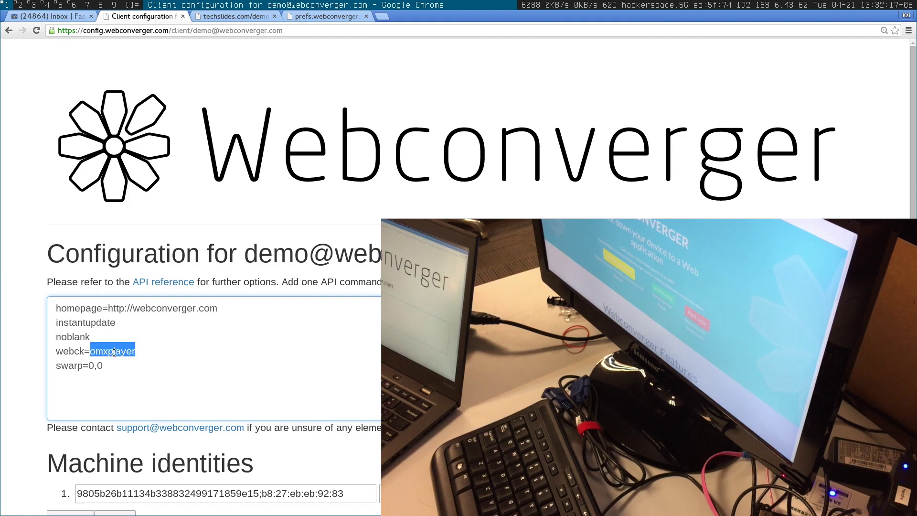
Step: Paste the techslides small.mp4 sample video URL as the homepage address
click(234, 16)
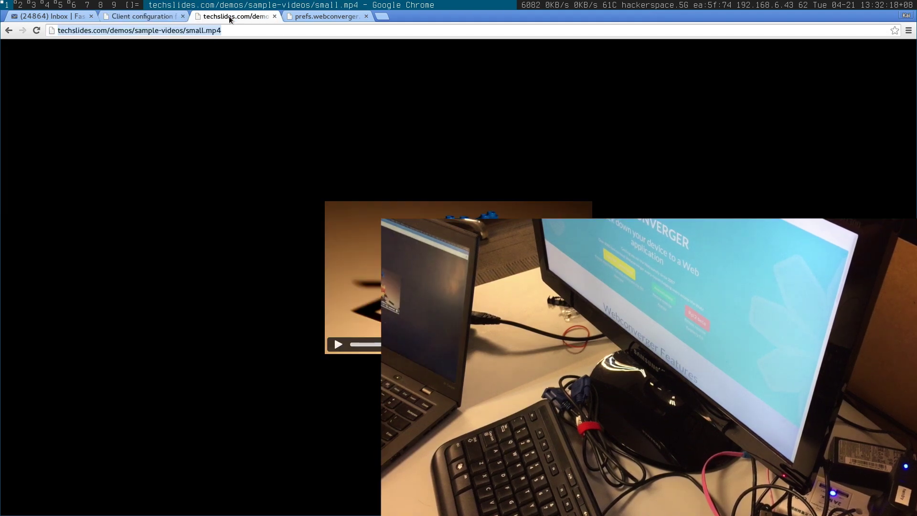
click(144, 16)
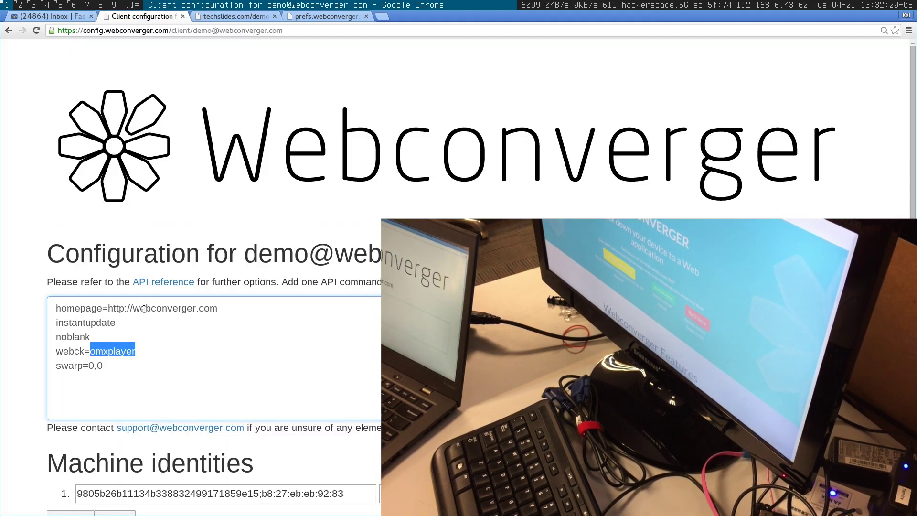
drag(108, 309, 56, 308)
shift+click(227, 303)
text(http://techslides.com/demos/sample-videos/small.mp4)
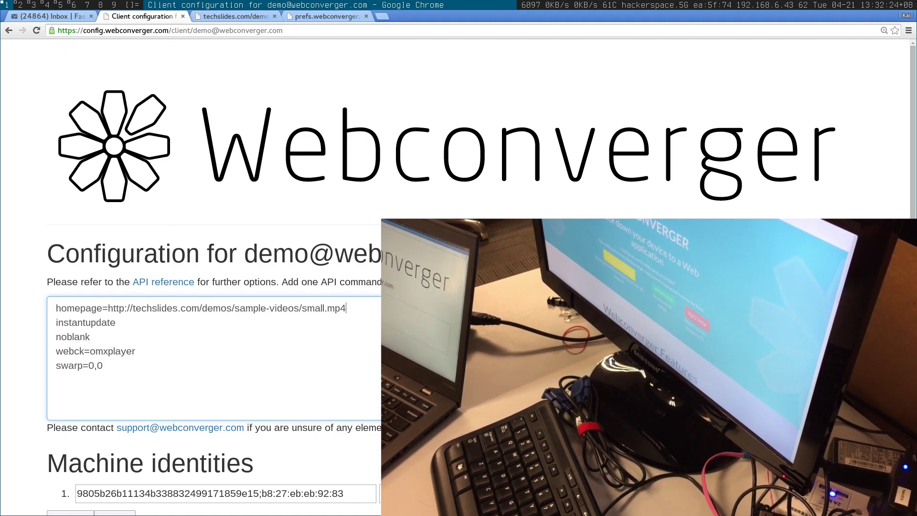
scroll(458, 281, down, 5)
Step: Submit the small.mp4 homepage and webck=omxplayer changes, confirm with the account password, and reopen editing
click(118, 390)
click(103, 457)
text(•••••••)
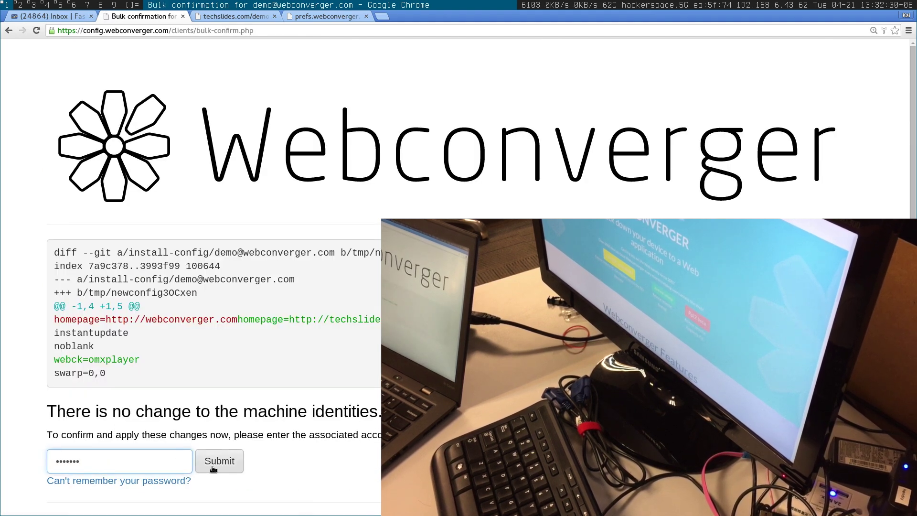
click(213, 470)
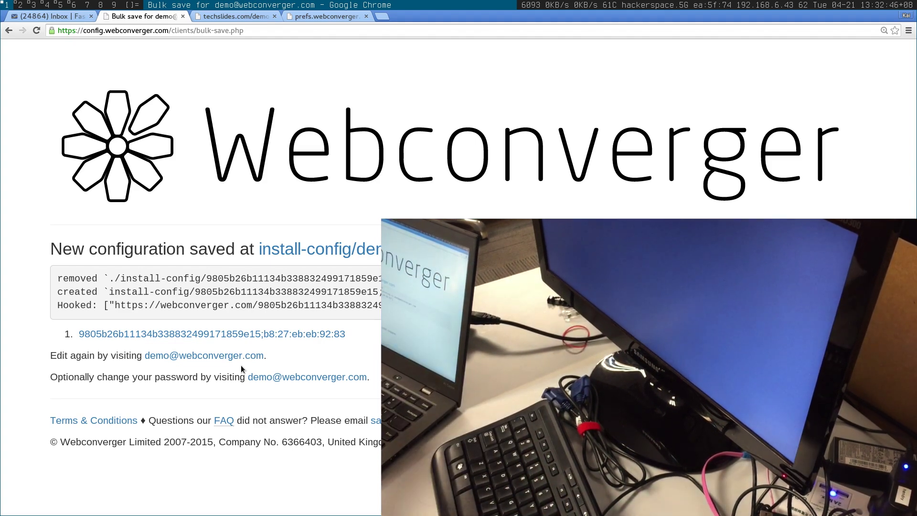
click(225, 355)
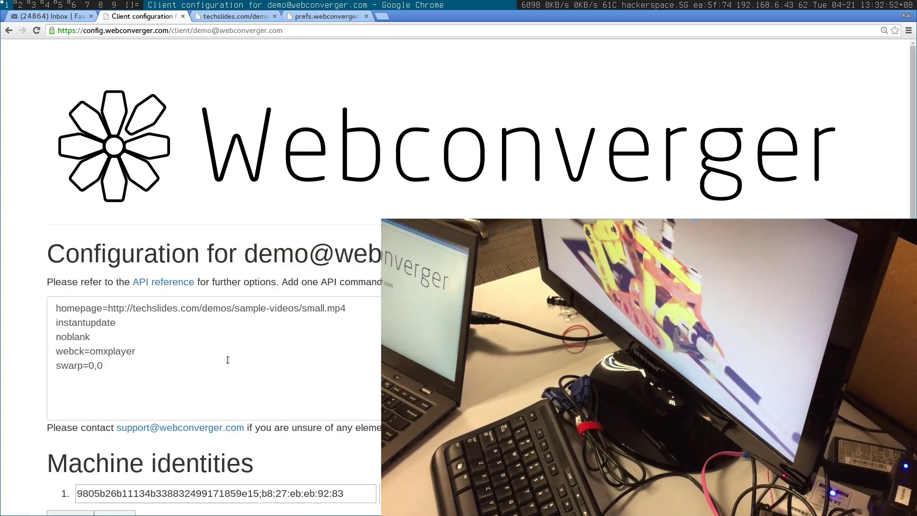
click(313, 18)
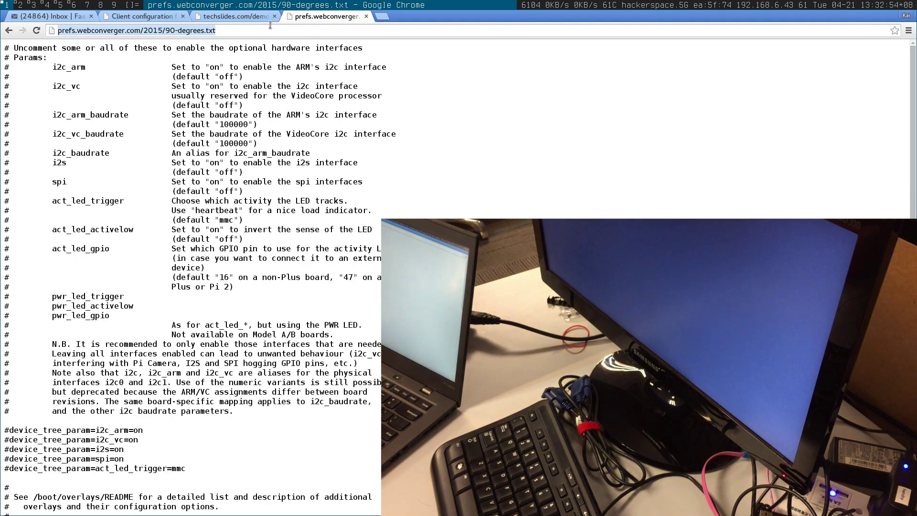
click(146, 16)
click(120, 383)
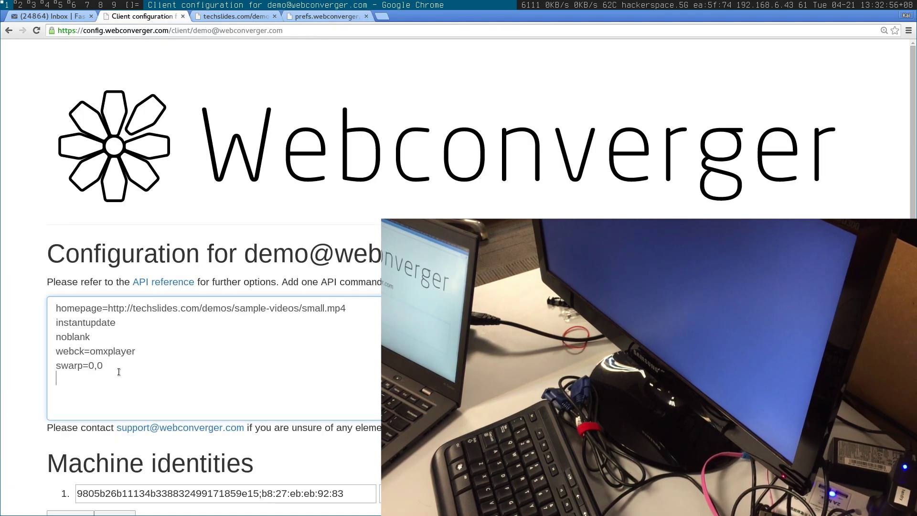
text(rpi2c)
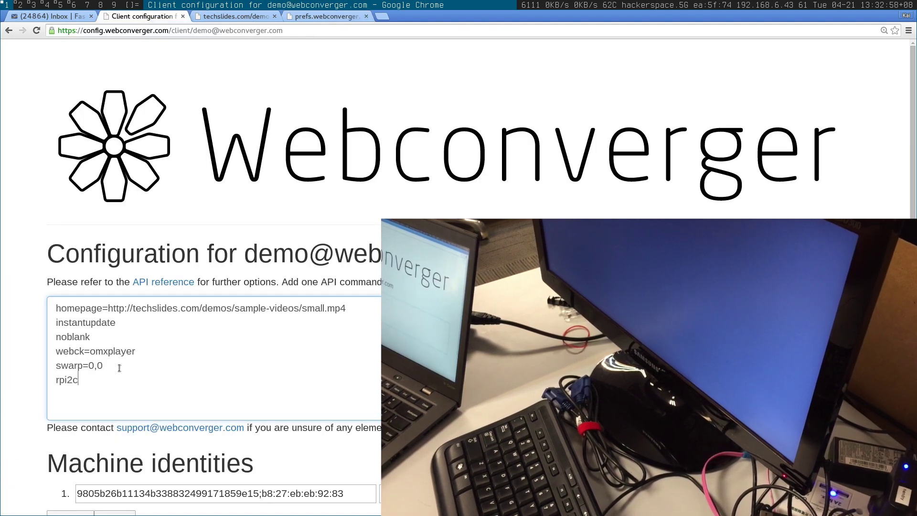
text(onfig=)
text(http://prefs.webconverger.com/2015/90-degrees.txt)
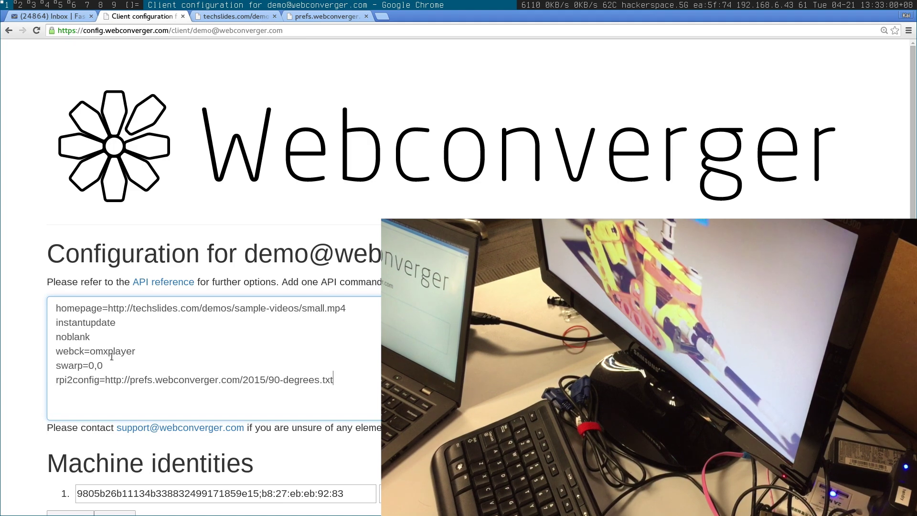
Step: Delete the webck=omxplayer line and set the homepage back to example.com
triple_click(112, 355)
key(BackSpace)
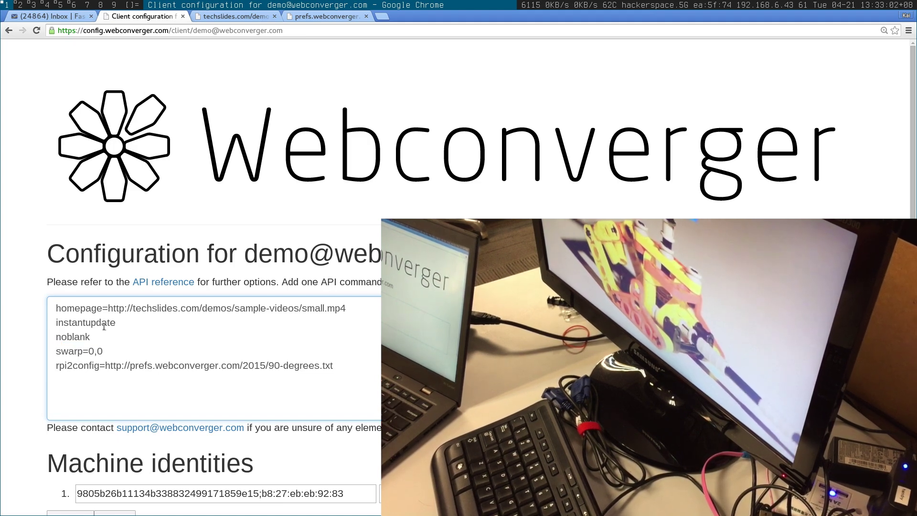
drag(131, 308, 346, 307)
text(example.com)
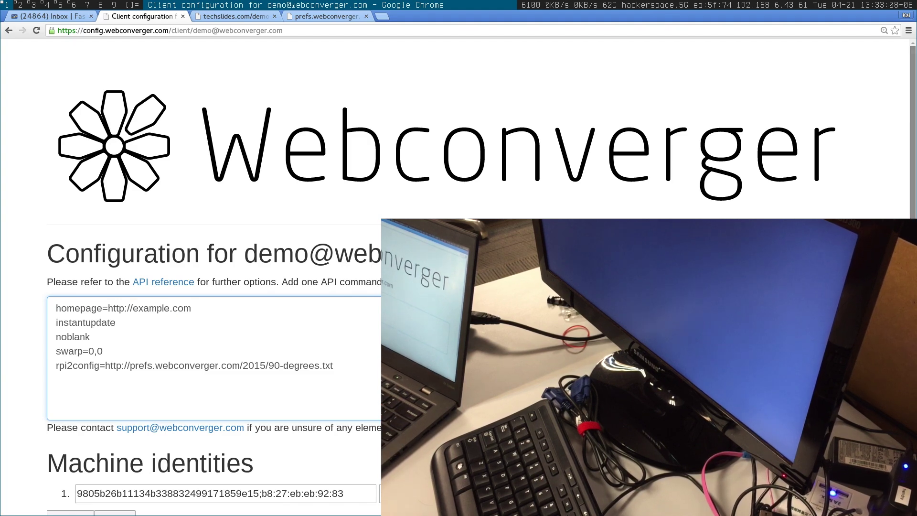
Step: Add a reboot line below rpi2config and submit the configuration
scroll(459, 268, down, 3)
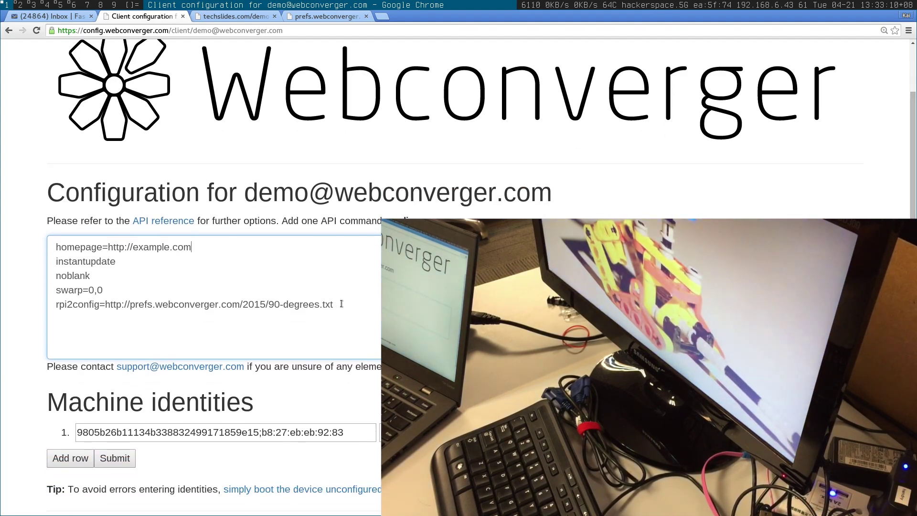
key(Return)
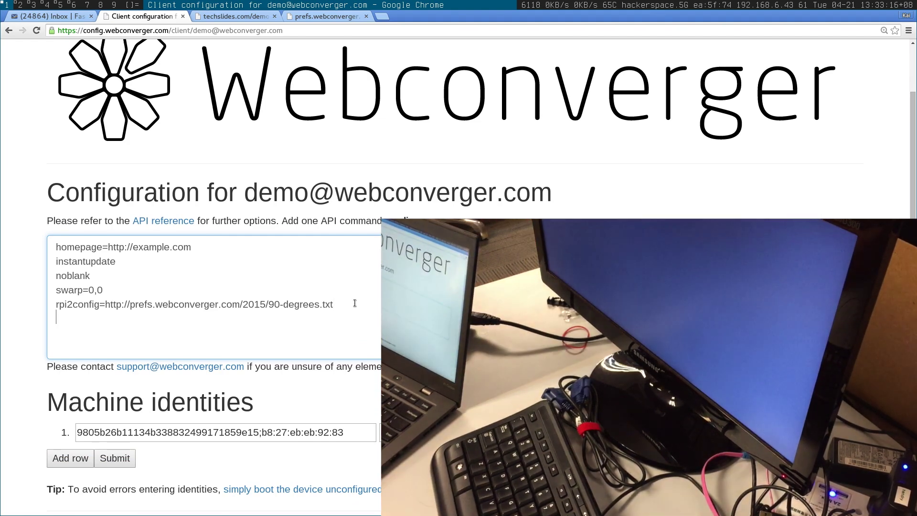
text(reboot)
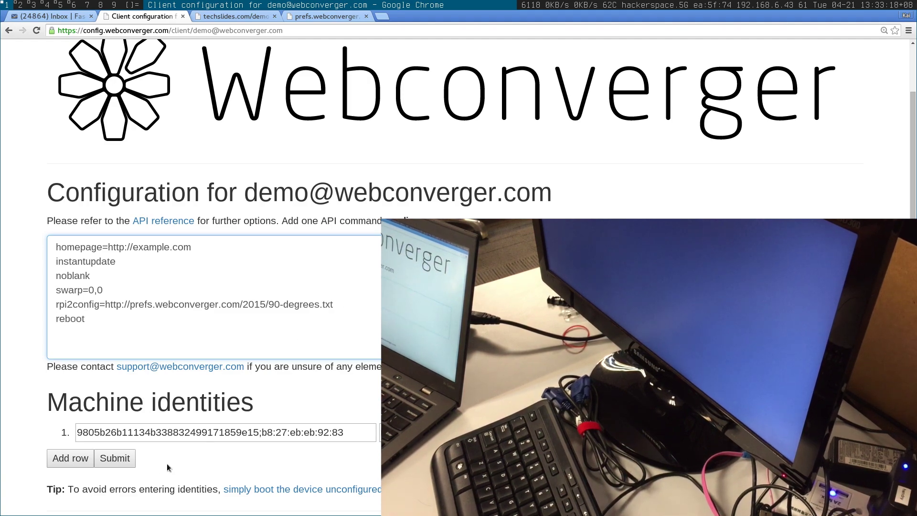
click(118, 459)
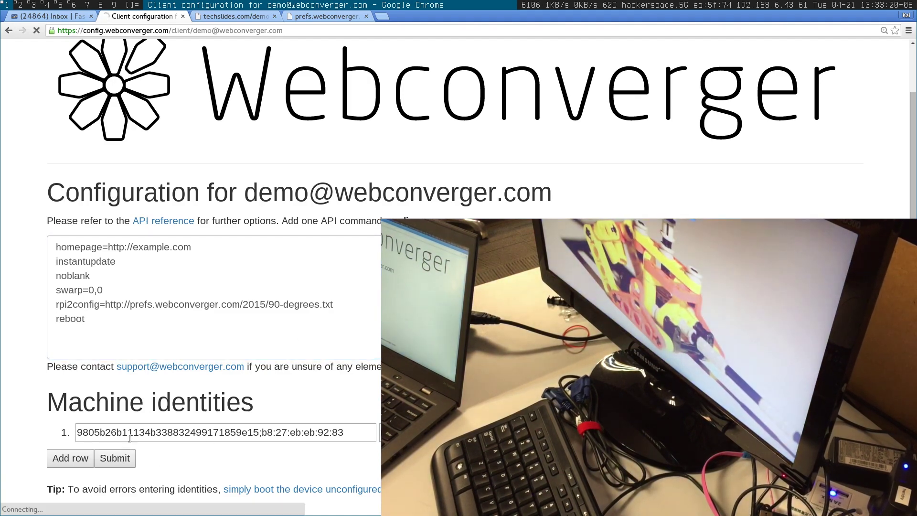
Step: Confirm the reboot change with the account password and return to editing
text(*******)
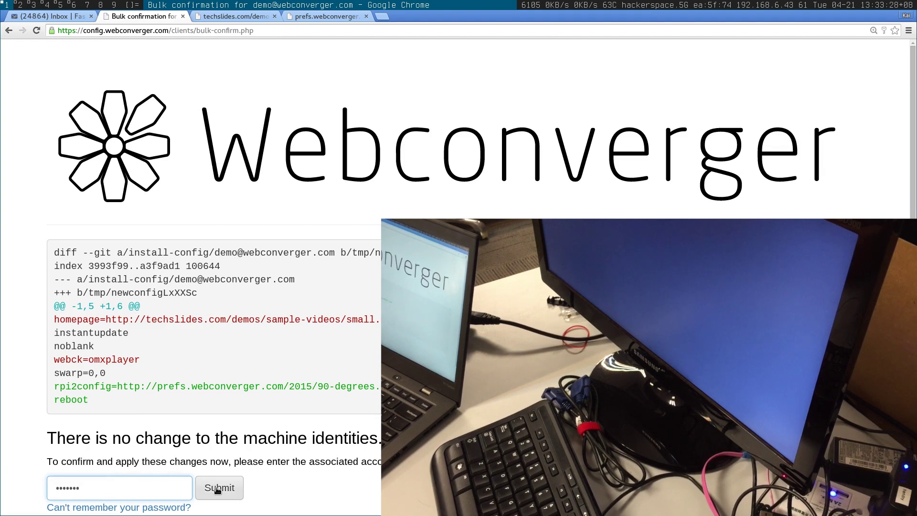
click(217, 488)
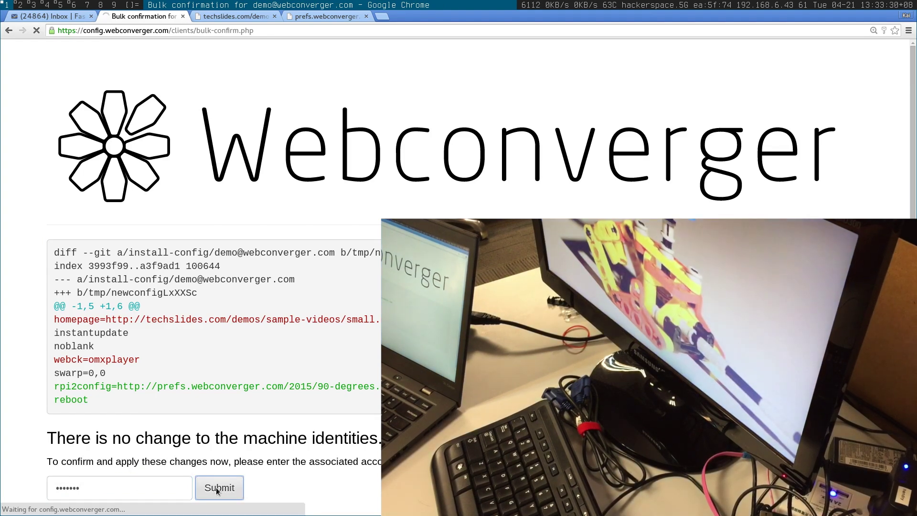
click(187, 355)
Step: Delete the reboot line, submit, and confirm the save with the account password
triple_click(89, 380)
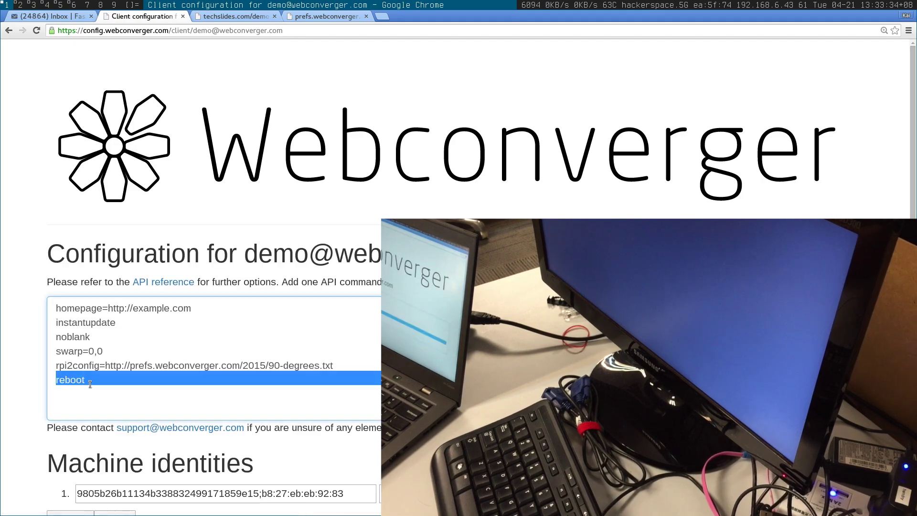
key(BackSpace)
key(BackSpace)
scroll(459, 277, down, 3)
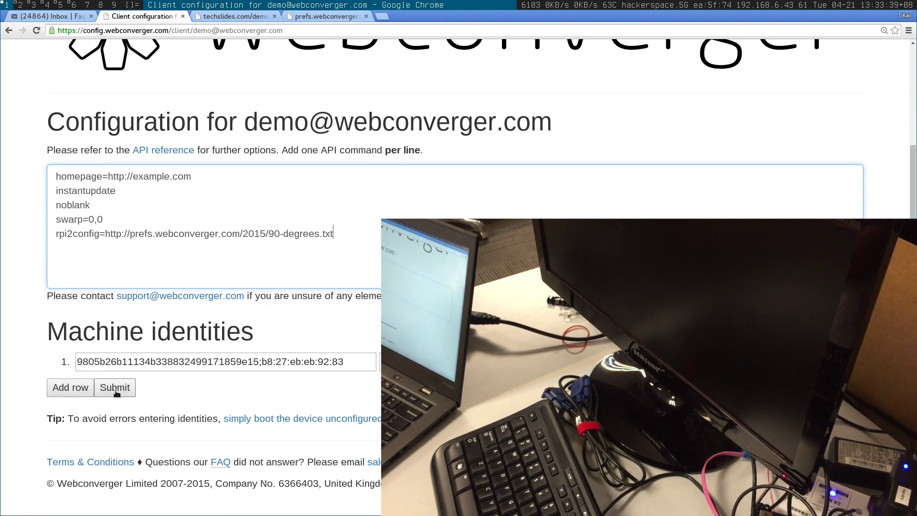
click(115, 387)
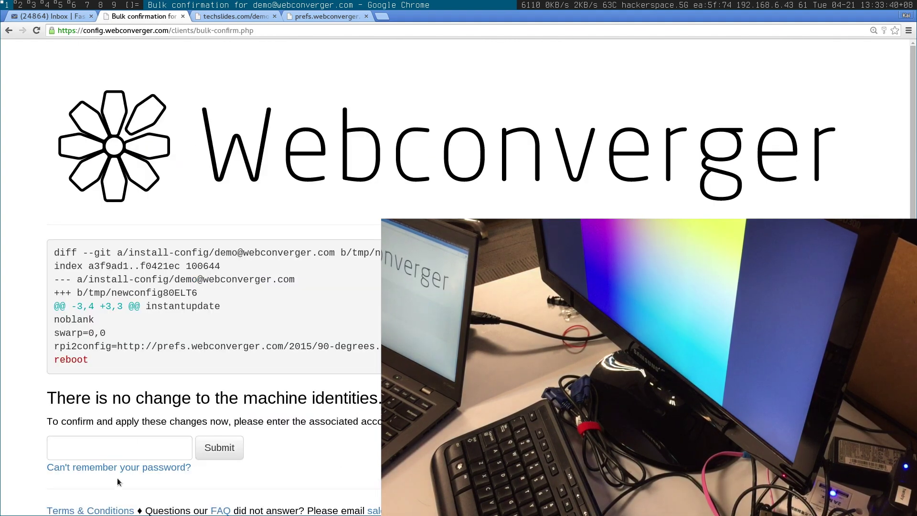
click(114, 450)
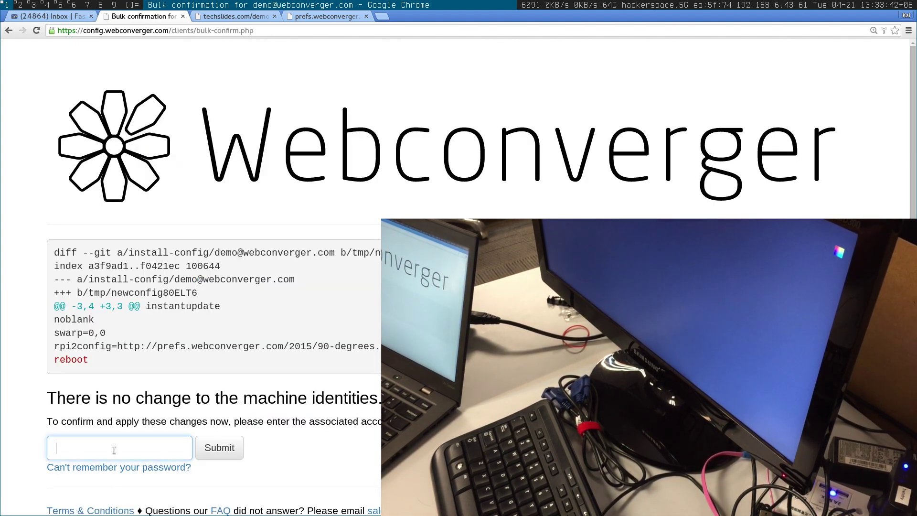
text(•••)
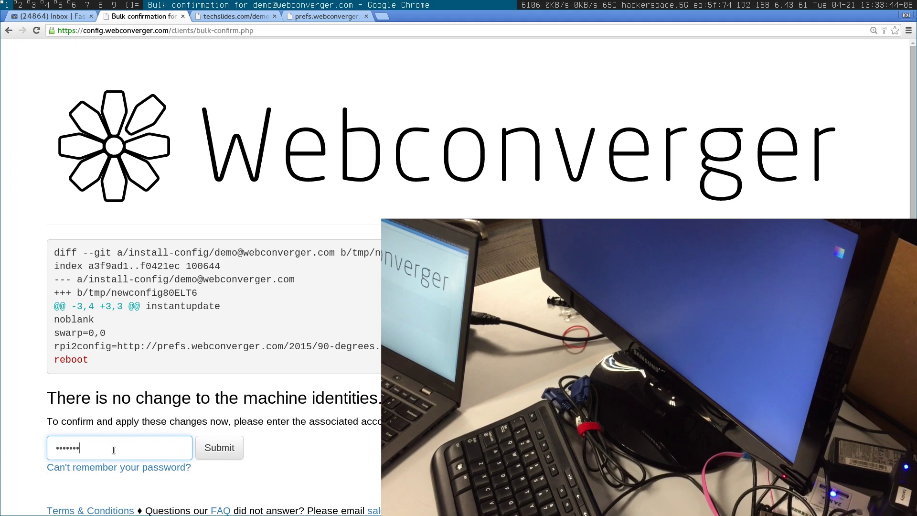
text(••••)
click(220, 447)
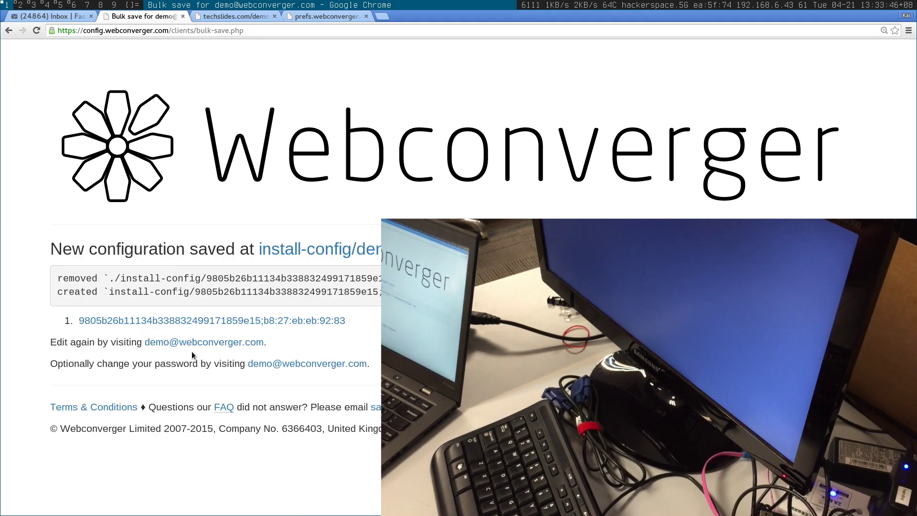
click(199, 341)
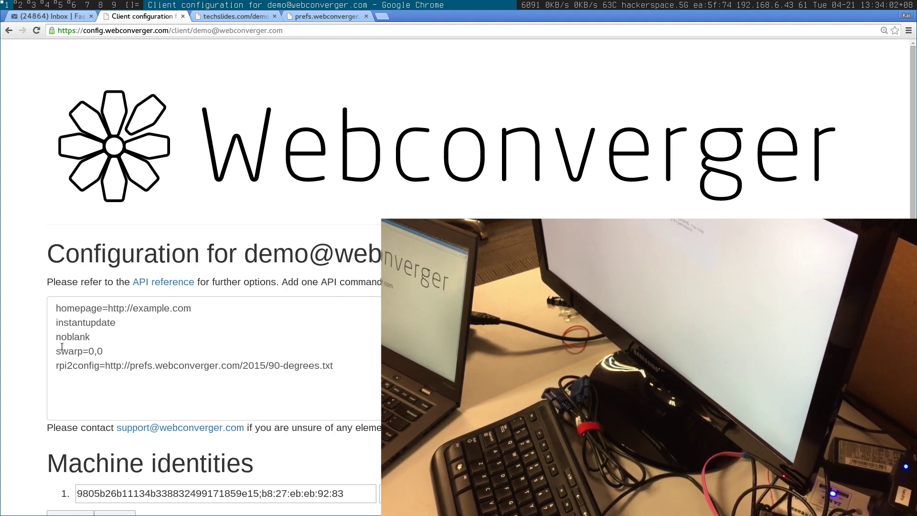
Step: Select the word rpi2config in the reopened configuration
double_click(69, 370)
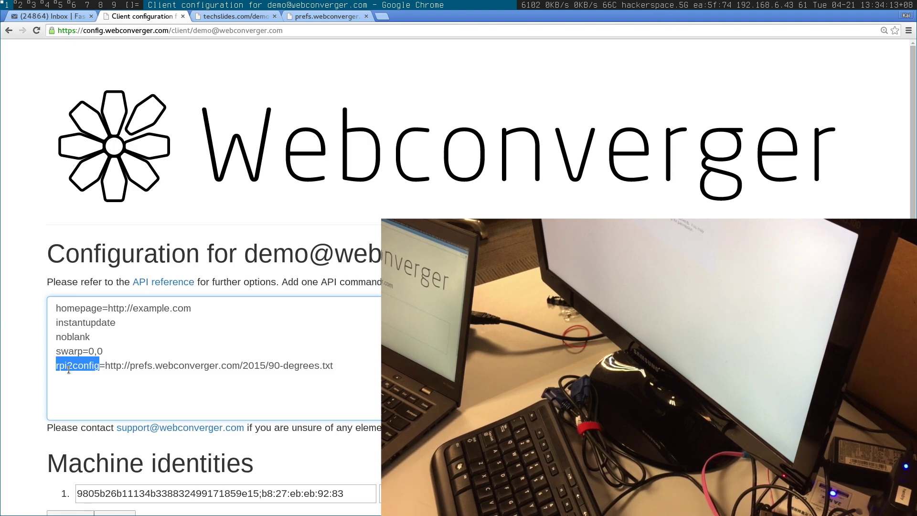
Step: Re-add a reboot line under rpi2config, submit, and confirm with the account password
click(355, 362)
key(Return)
text(reboot)
scroll(355, 366, down, 2)
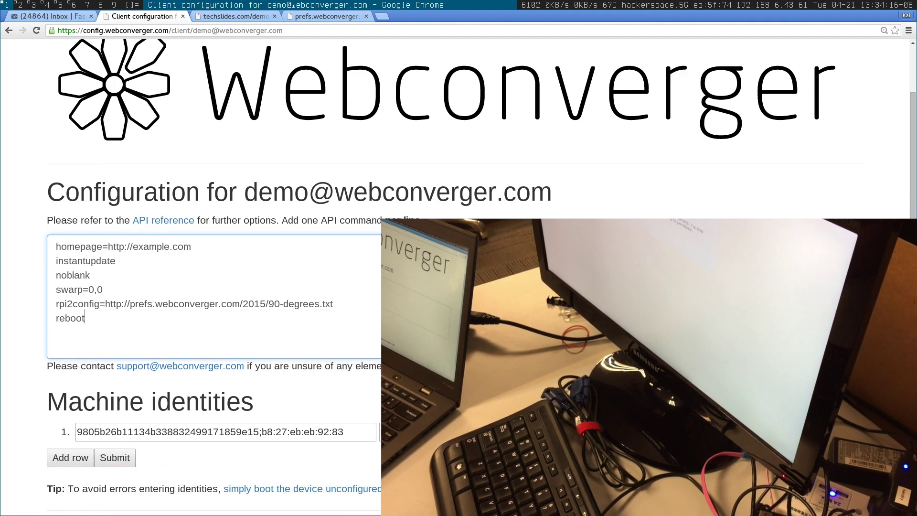
click(115, 457)
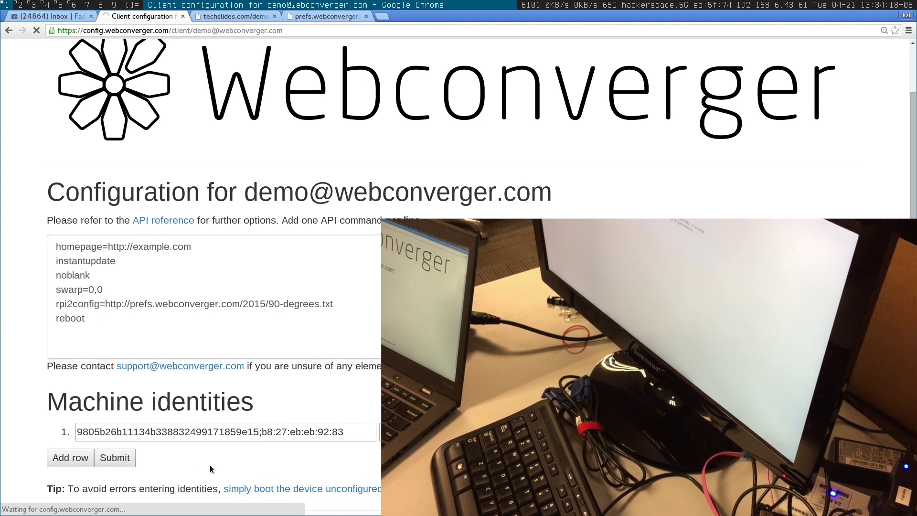
click(143, 451)
text(*******)
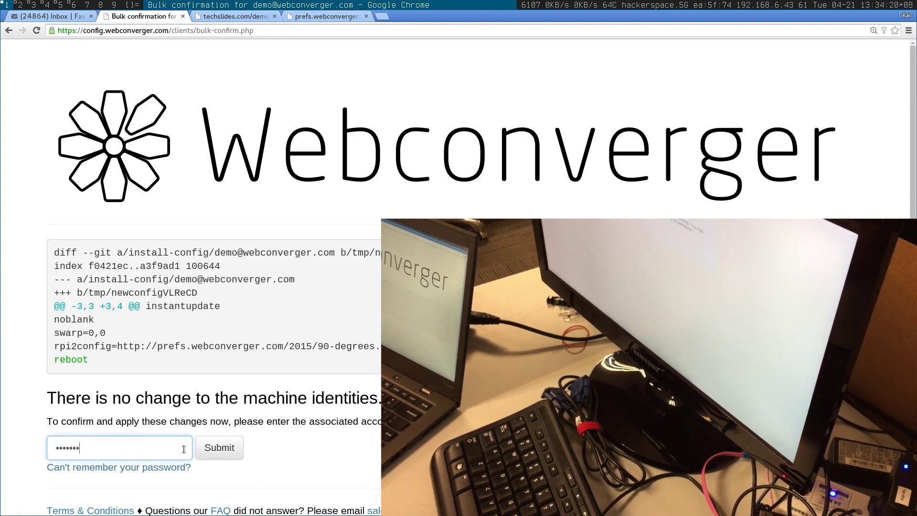
click(227, 447)
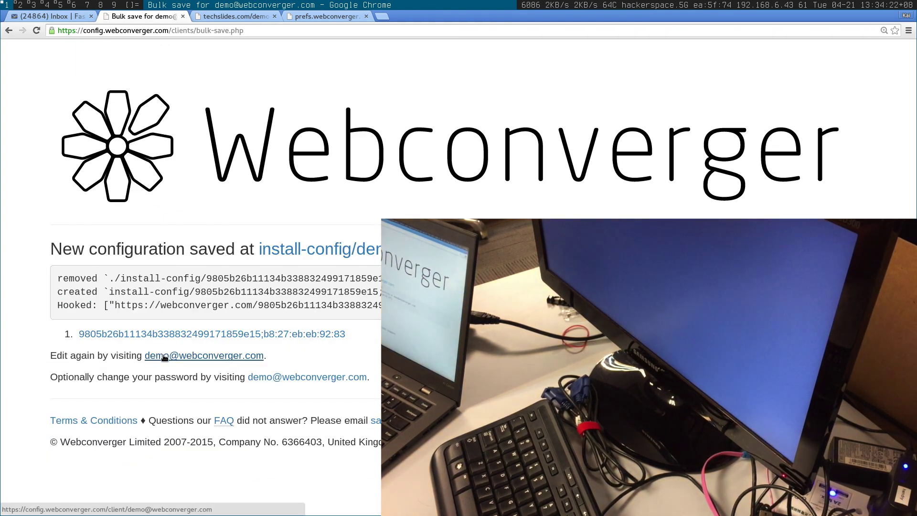
click(163, 356)
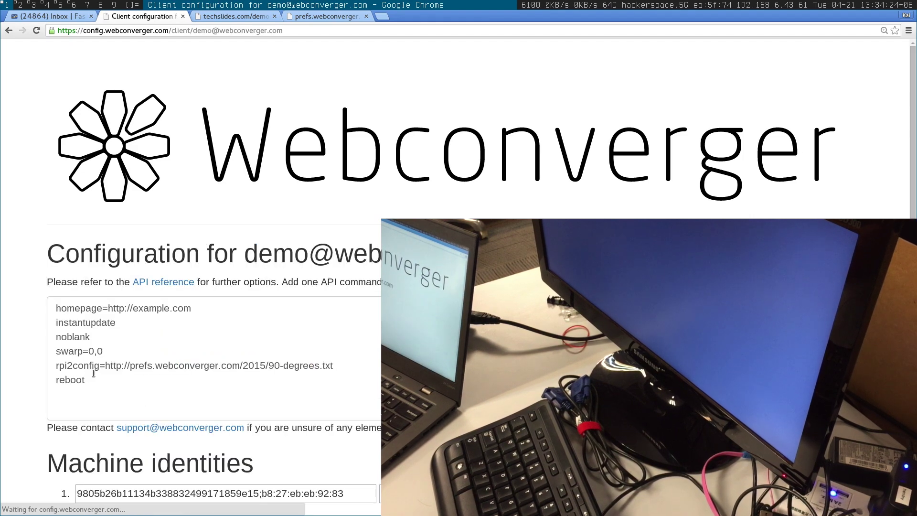
Step: Delete the reboot line again, submit, and confirm with the account password
double_click(77, 380)
key(BackSpace)
key(BackSpace)
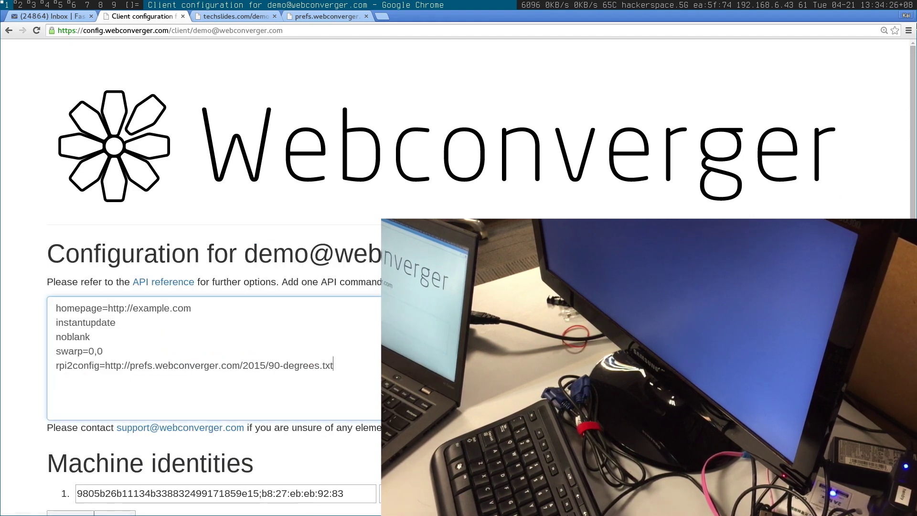
drag(912, 84, 220, 307)
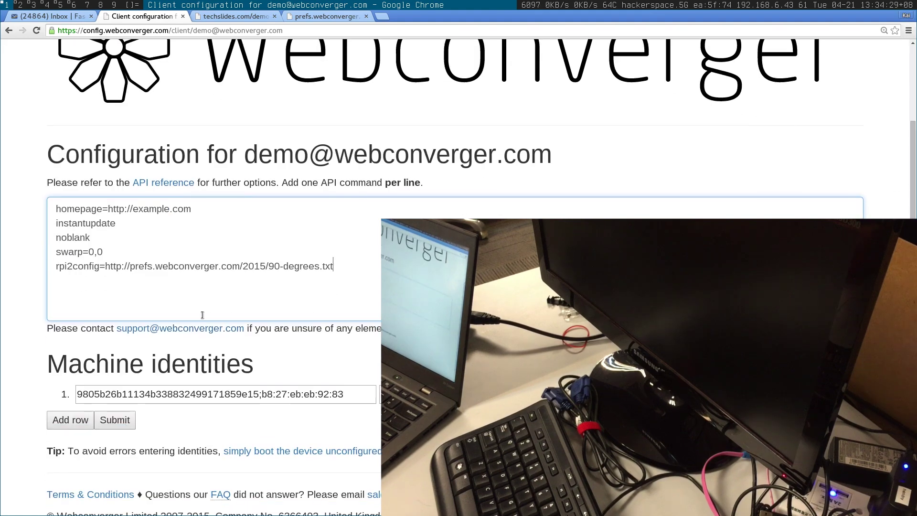
click(122, 420)
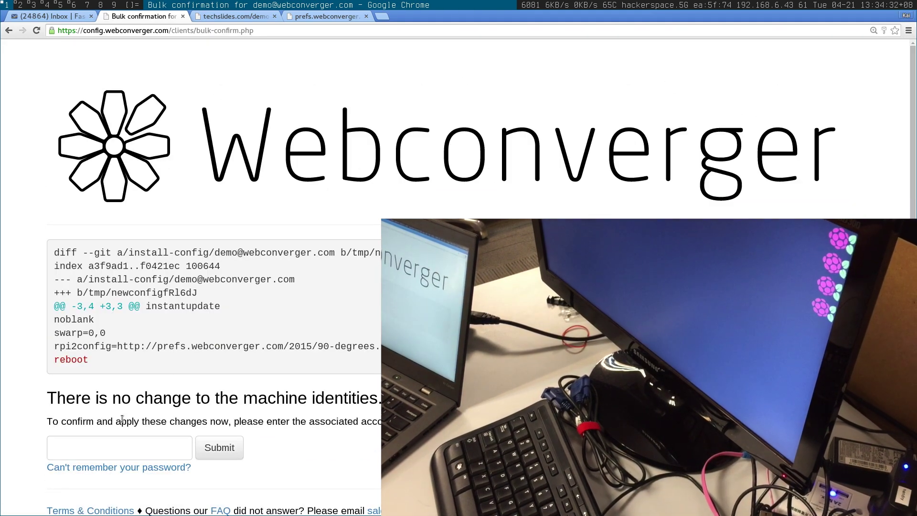
click(114, 442)
text(•••••••)
click(223, 453)
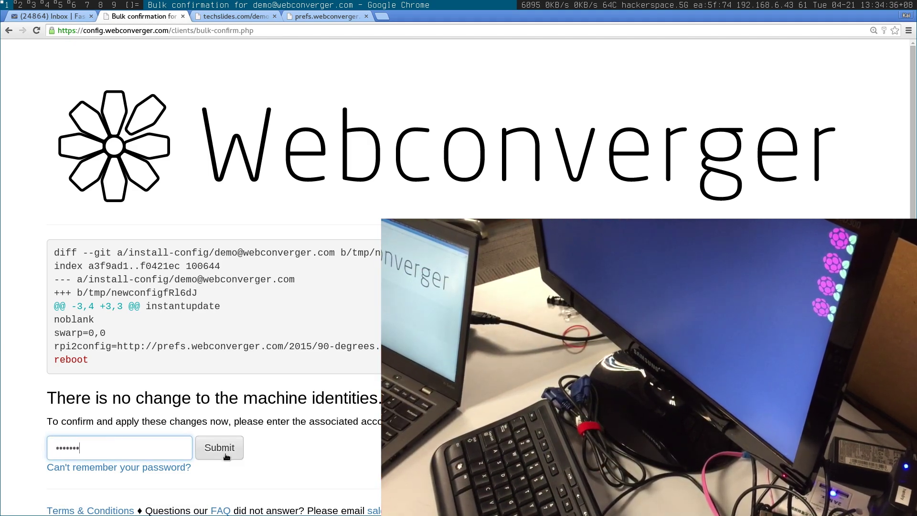